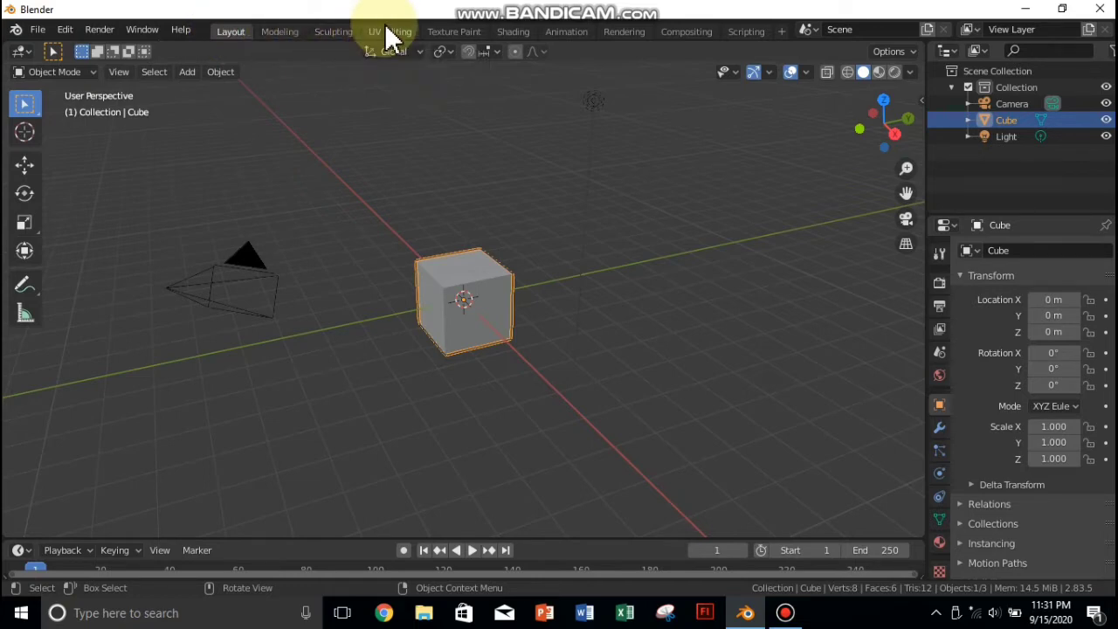
left_click(885, 29)
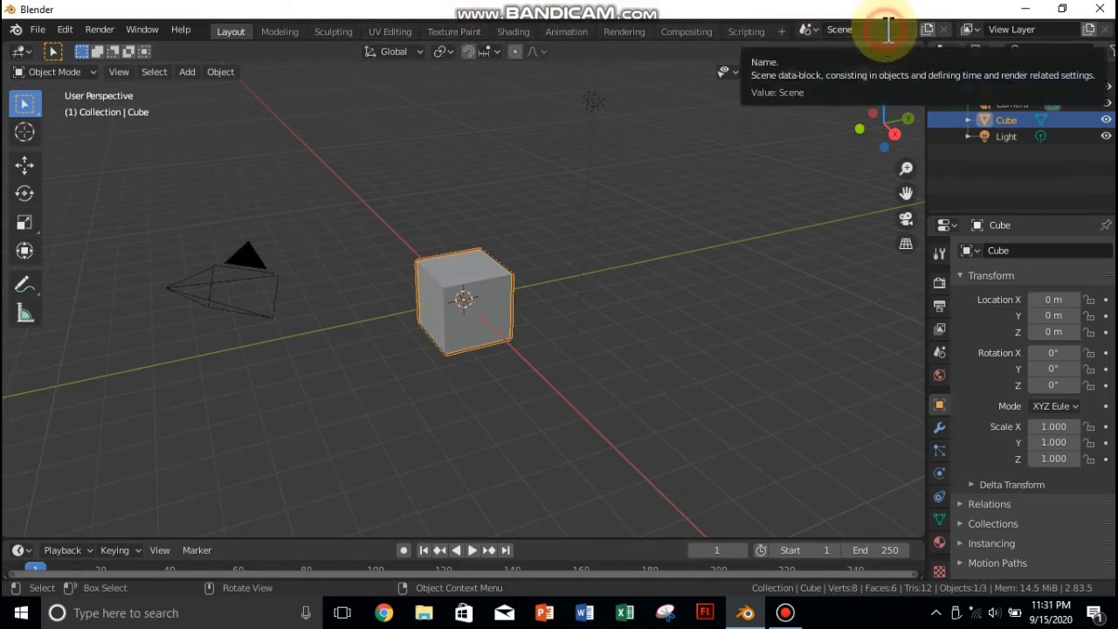
left_click(1063, 32)
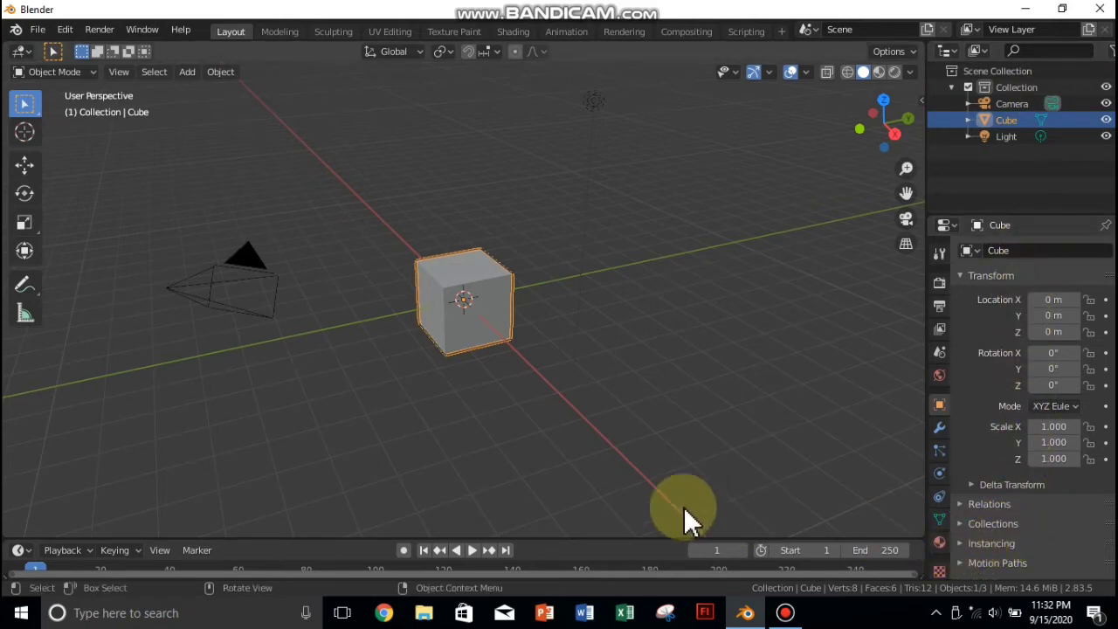
Enlarge the timeline area so its frame tracks show, and slightly adjust the border between the outliner and the properties editor
left_click_drag(536, 532, 521, 466)
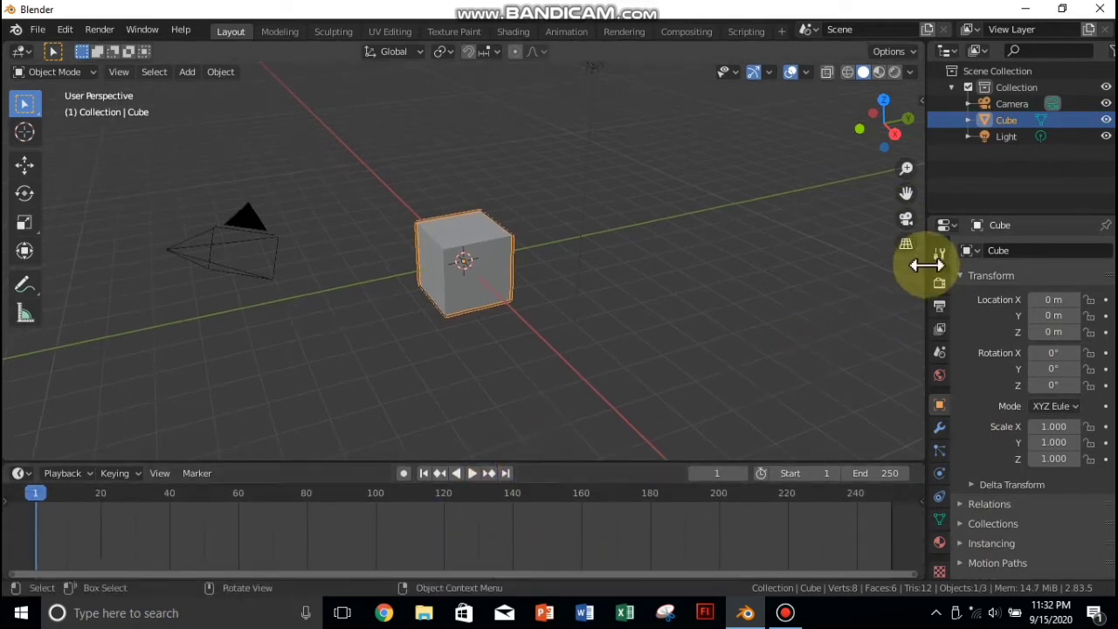
mouse_move(926, 259)
left_mouse_down()
mouse_move(880, 258)
mouse_move(928, 247)
left_mouse_up()
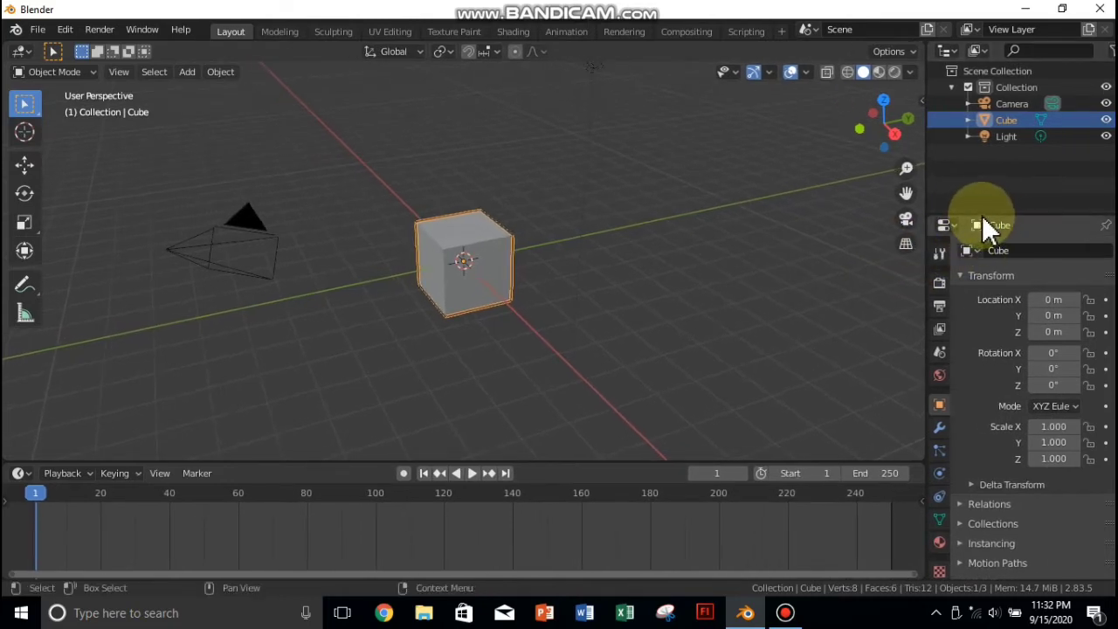
left_click_drag(978, 214, 979, 219)
left_click_drag(605, 462, 625, 493)
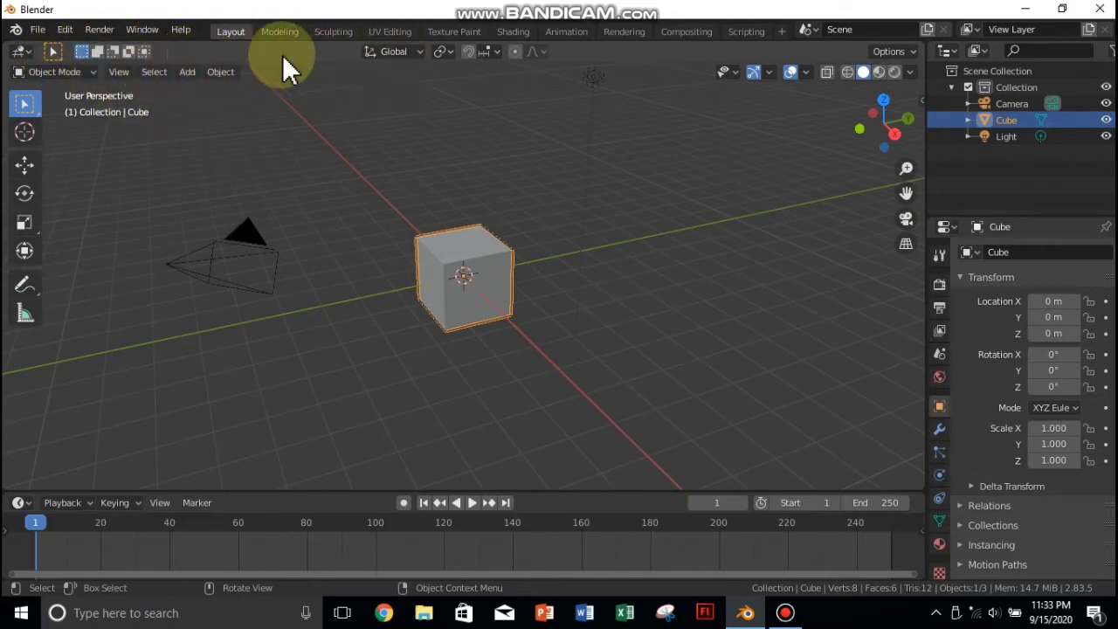
Examine the available interaction modes, the addable object types, the object operations and the object type visibility settings
left_click(91, 72)
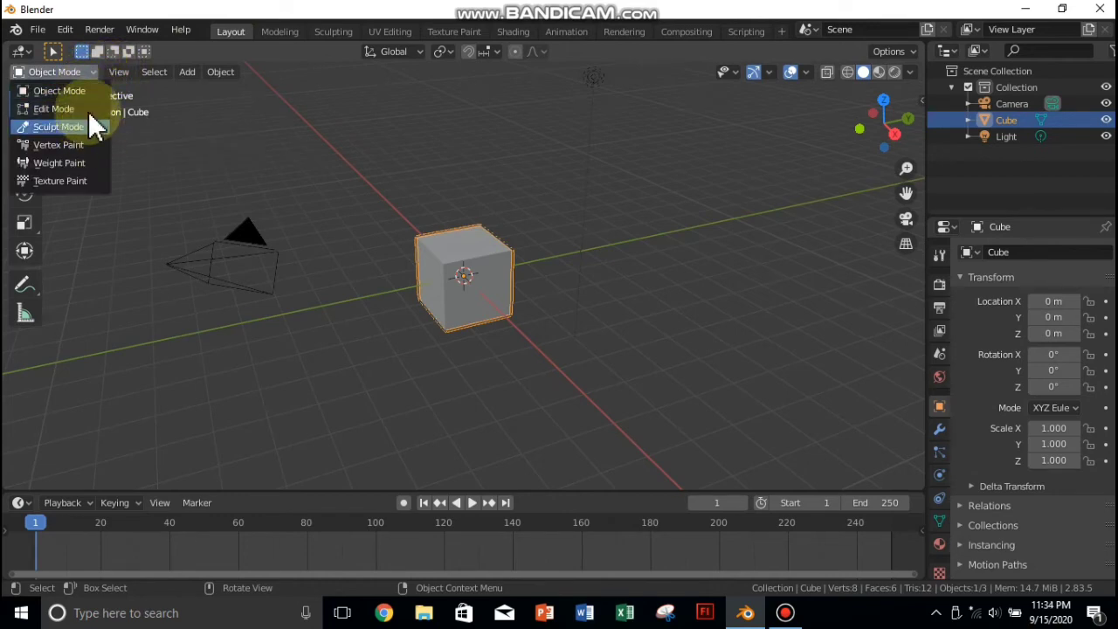
left_click(59, 90)
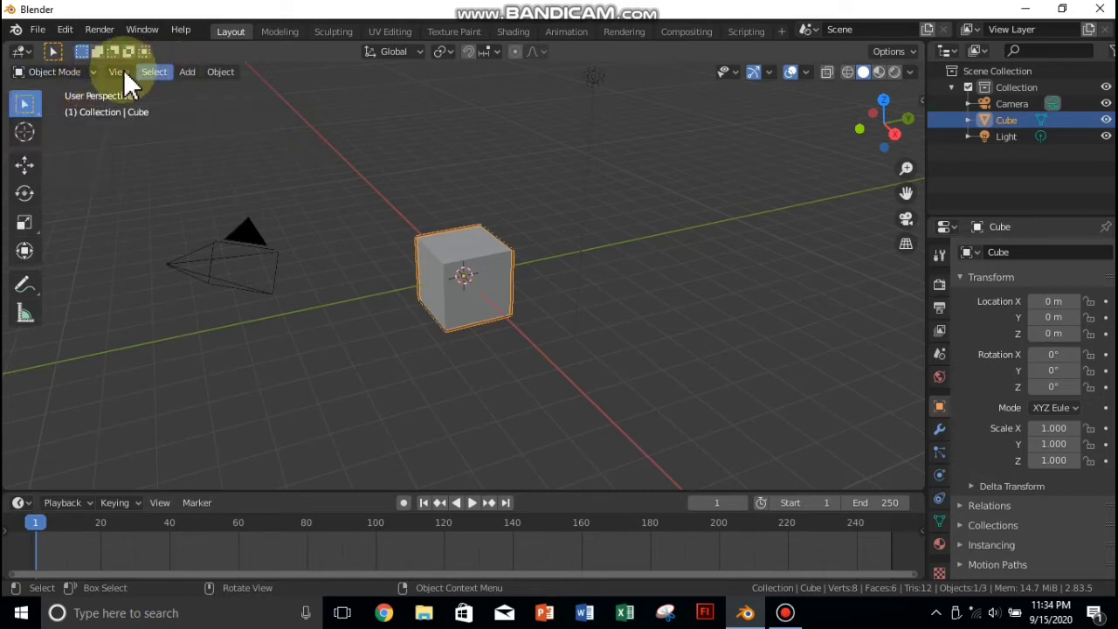
left_click(186, 73)
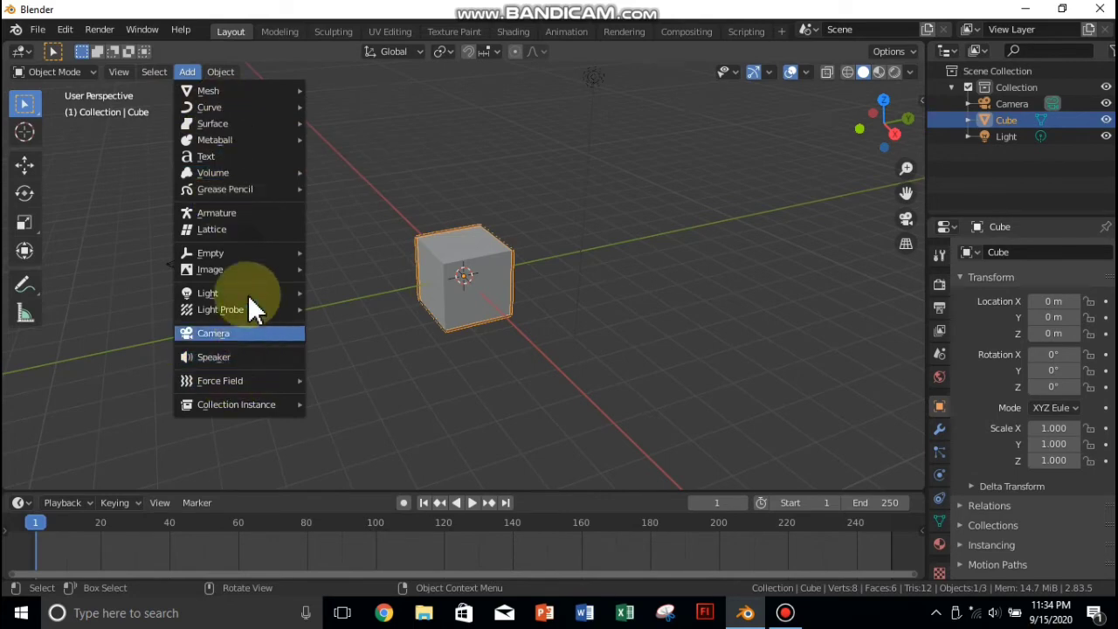
left_click(222, 71)
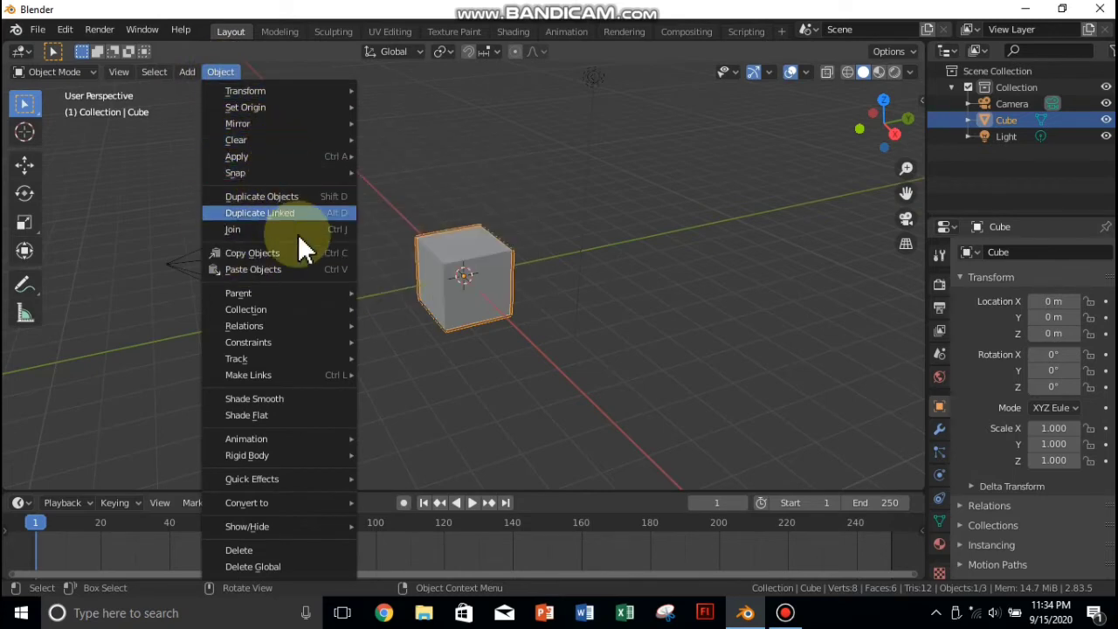
left_click(217, 74)
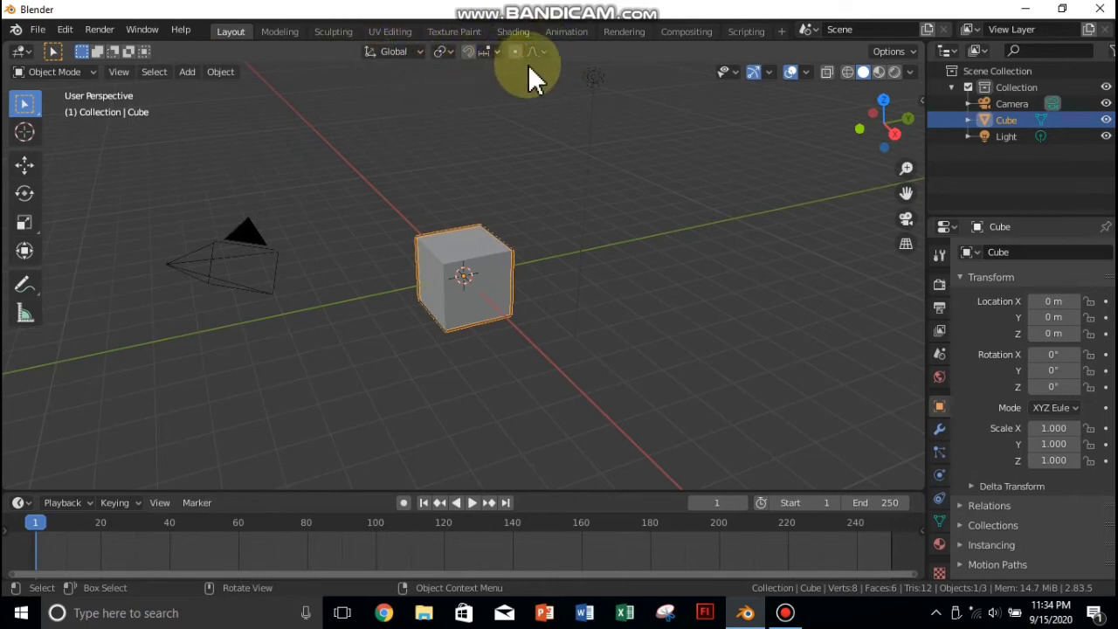
left_click(730, 74)
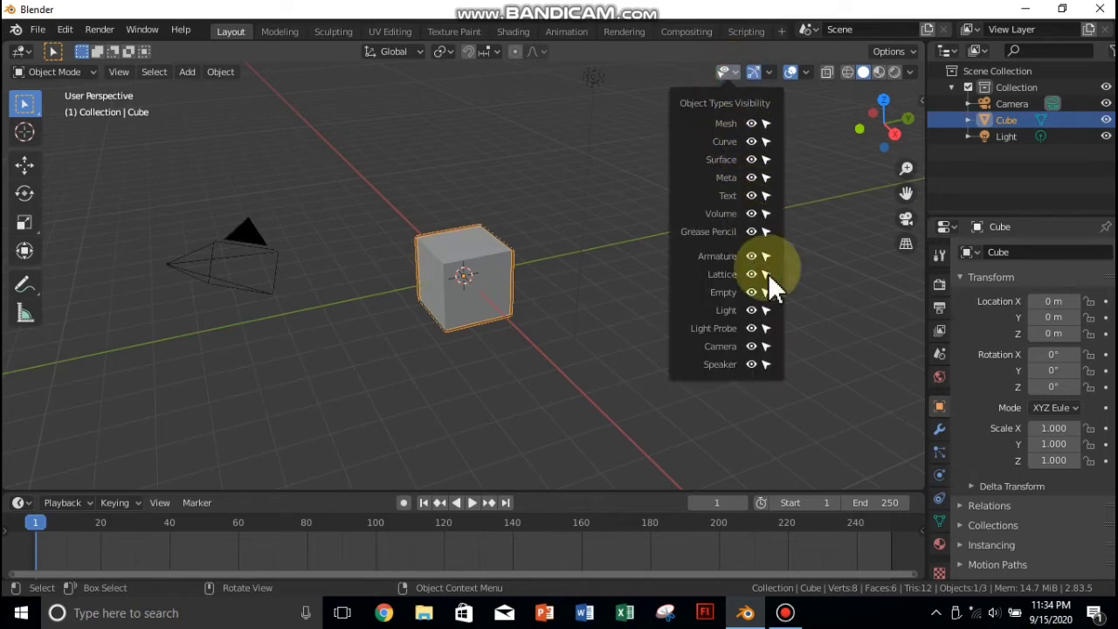
left_click(737, 70)
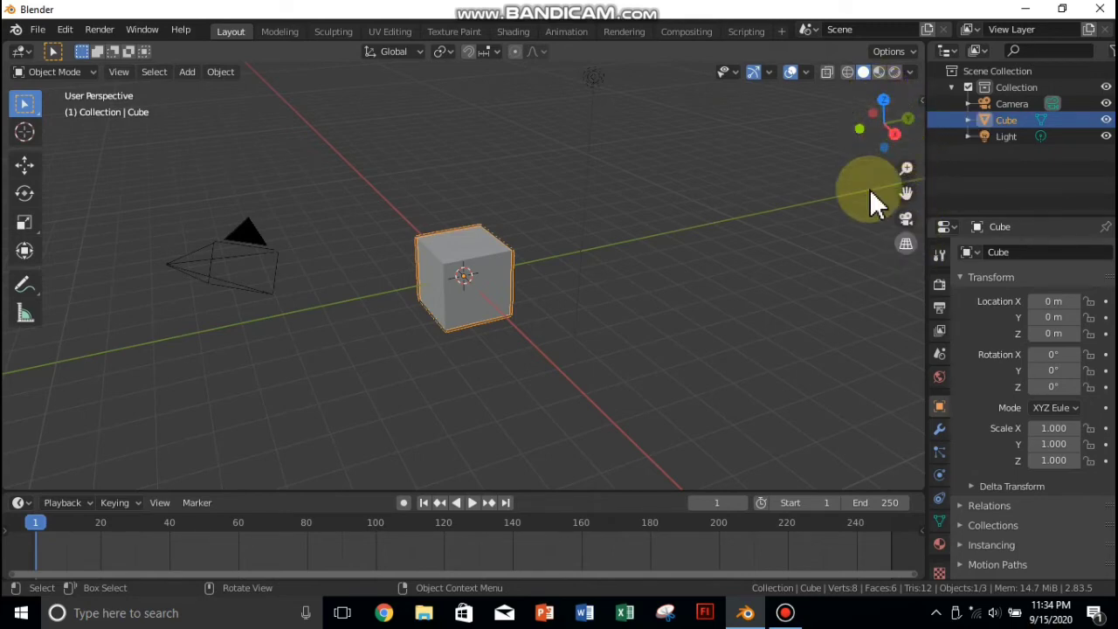
Switch the viewport gizmos off and back on, and do the same with the overlays
left_click(756, 73)
left_click(758, 75)
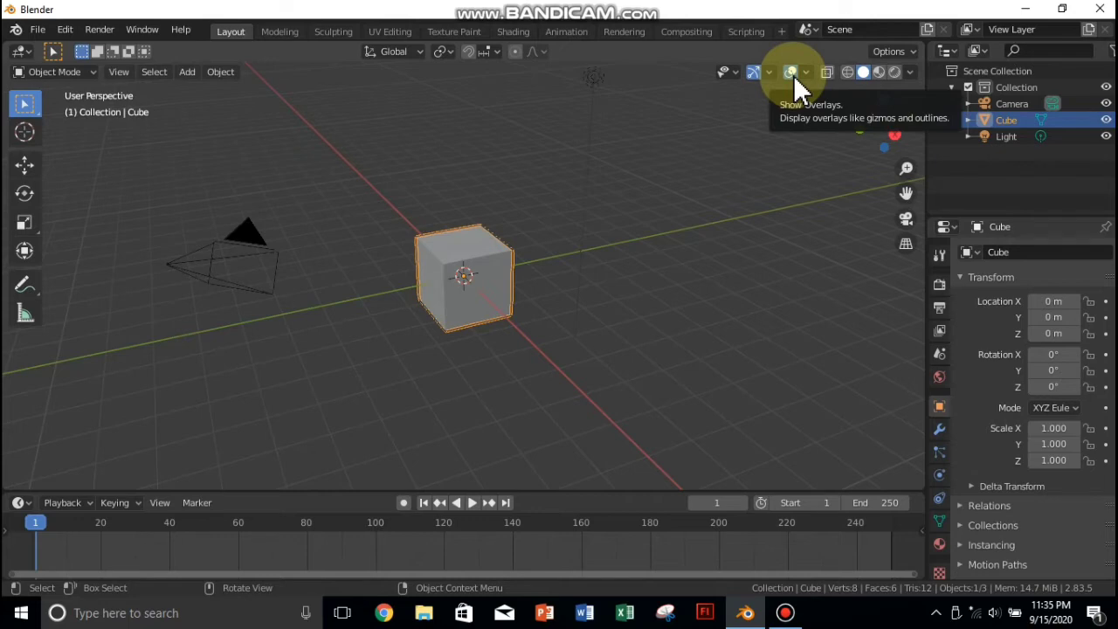
left_click(793, 74)
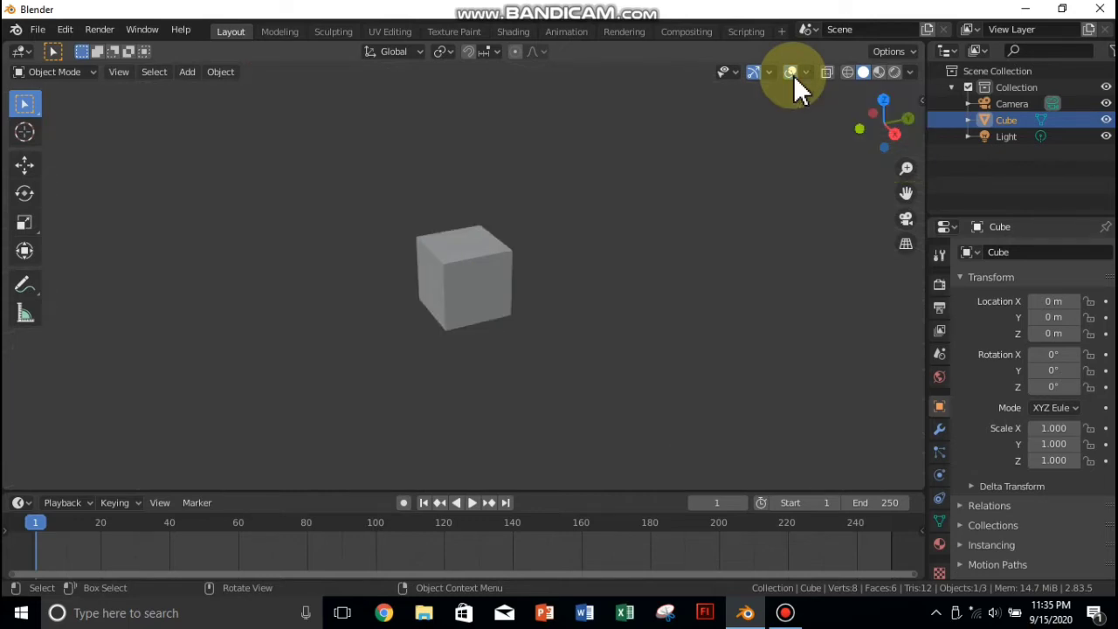
left_click(793, 73)
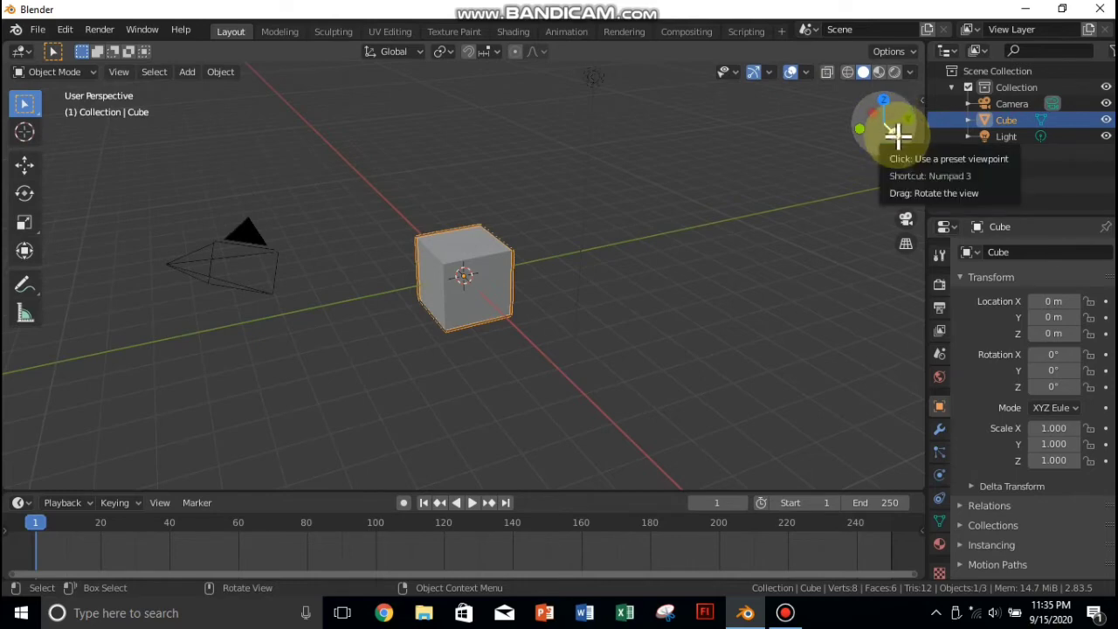
Orbit around the cube, zoom out and partly back in, and pan the scene slightly
left_click_drag(900, 131, 830, 133)
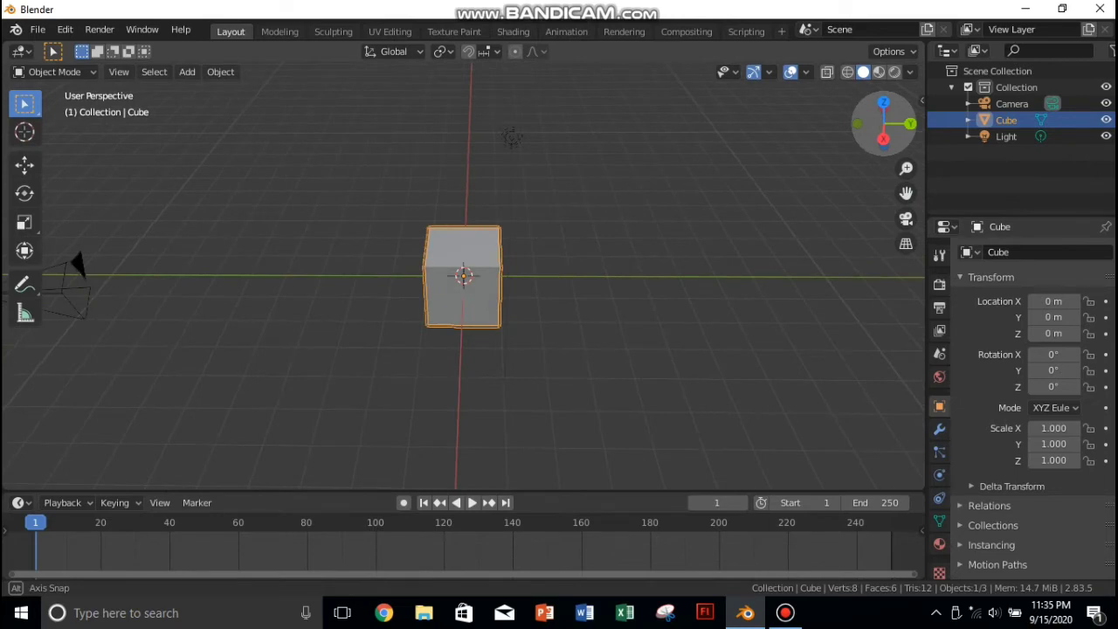
left_click_drag(830, 133, 906, 162)
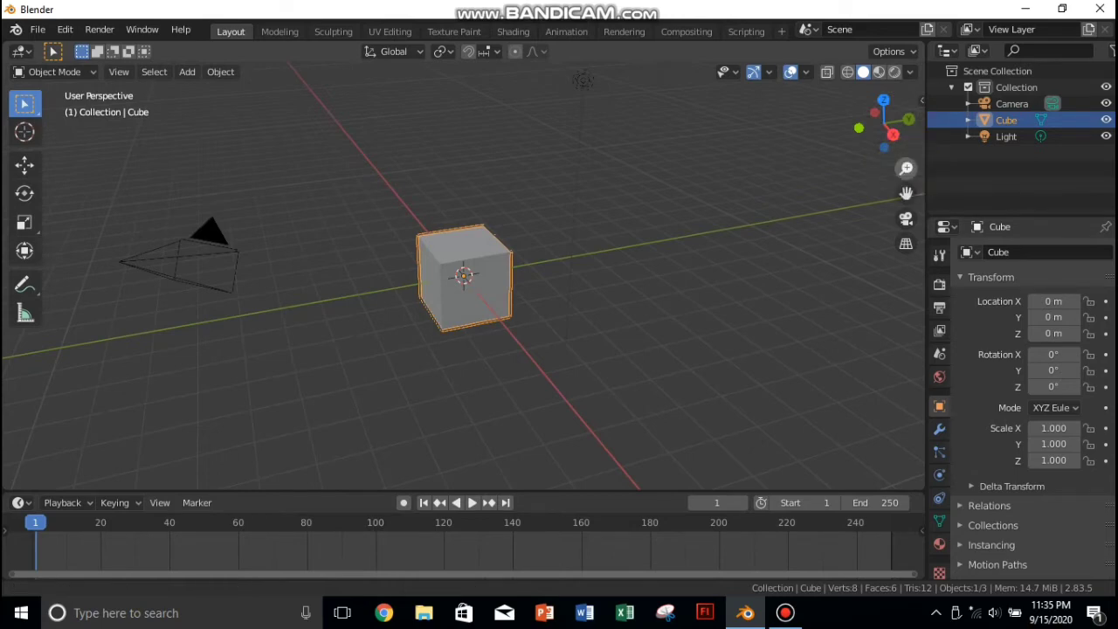
scroll(463, 276, "down", 5)
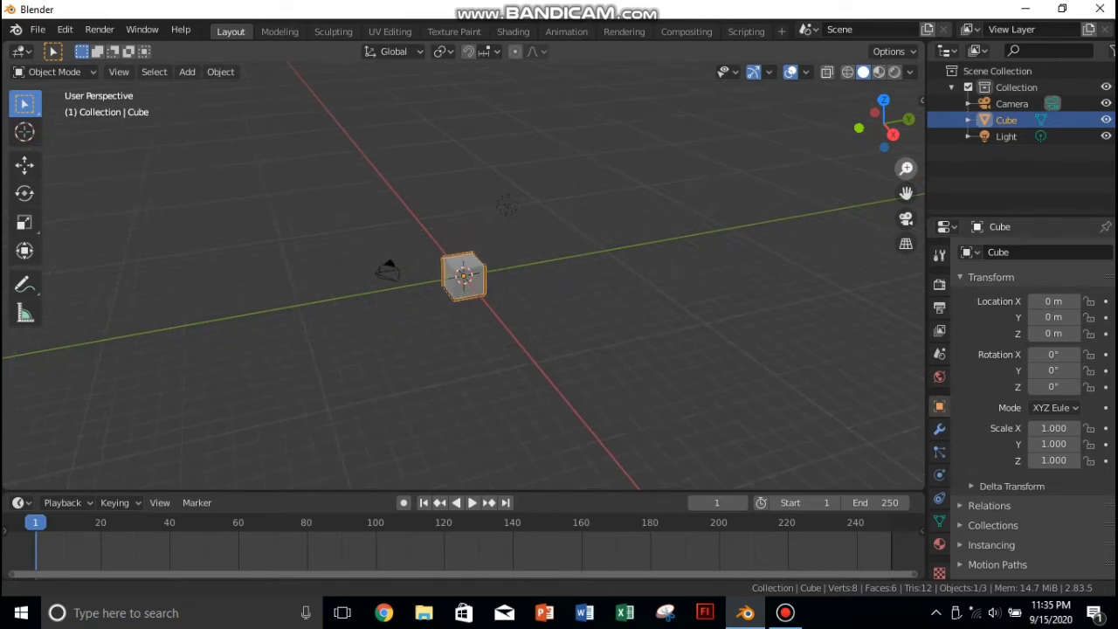
scroll(463, 276, "up", 1)
scroll(464, 276, "up", 2)
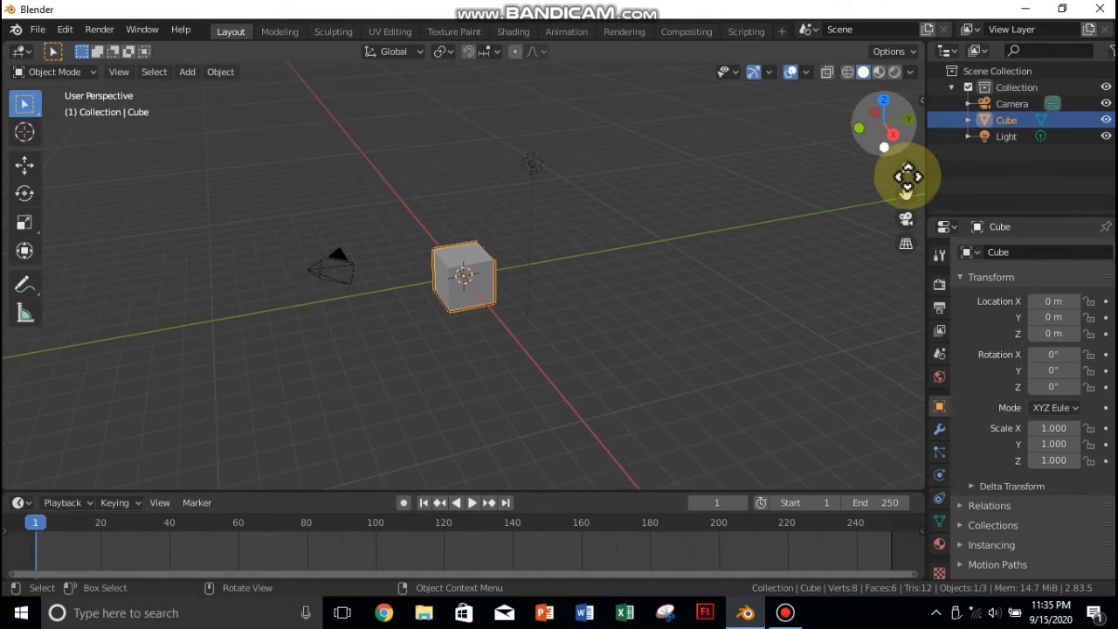
left_click_drag(906, 193, 912, 215)
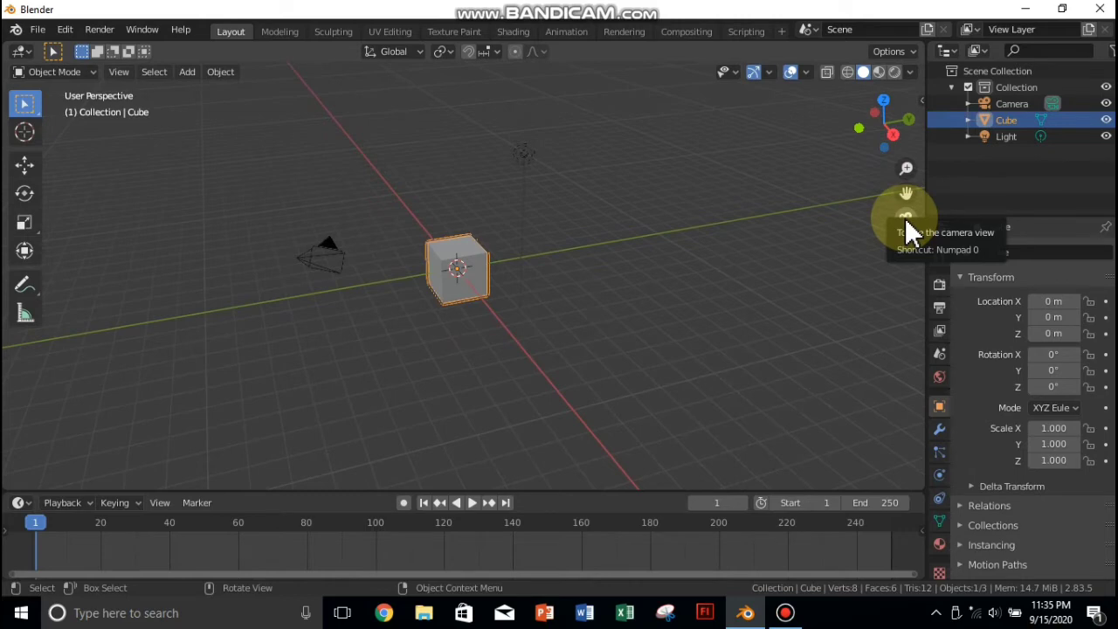
View the scene through the camera and return, and compare the orthographic projection with the perspective one
left_click(908, 218)
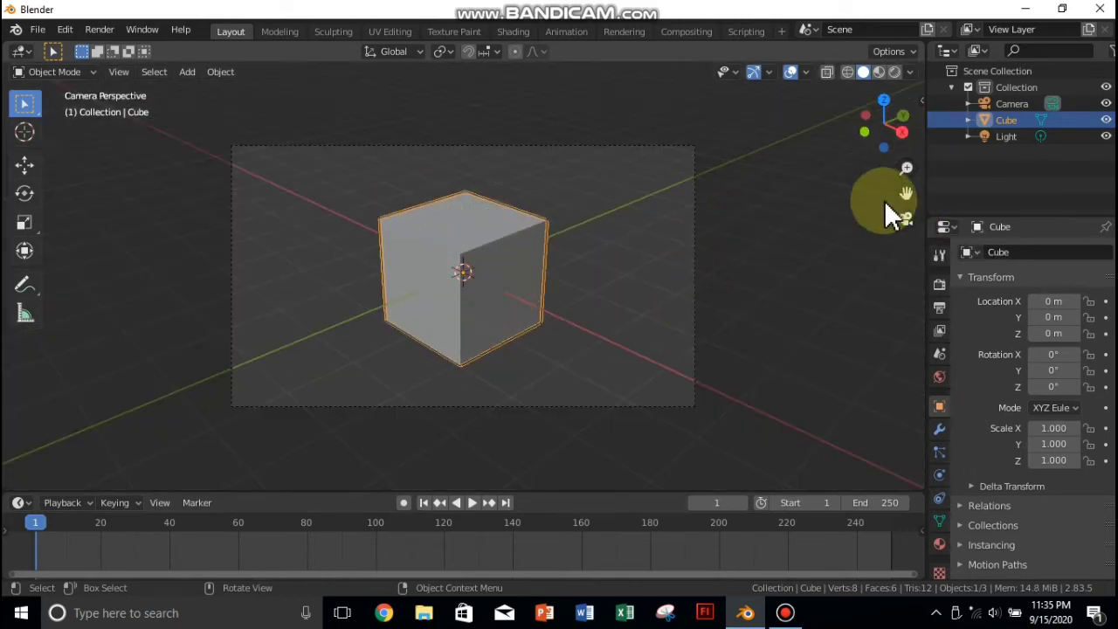
left_click(908, 218)
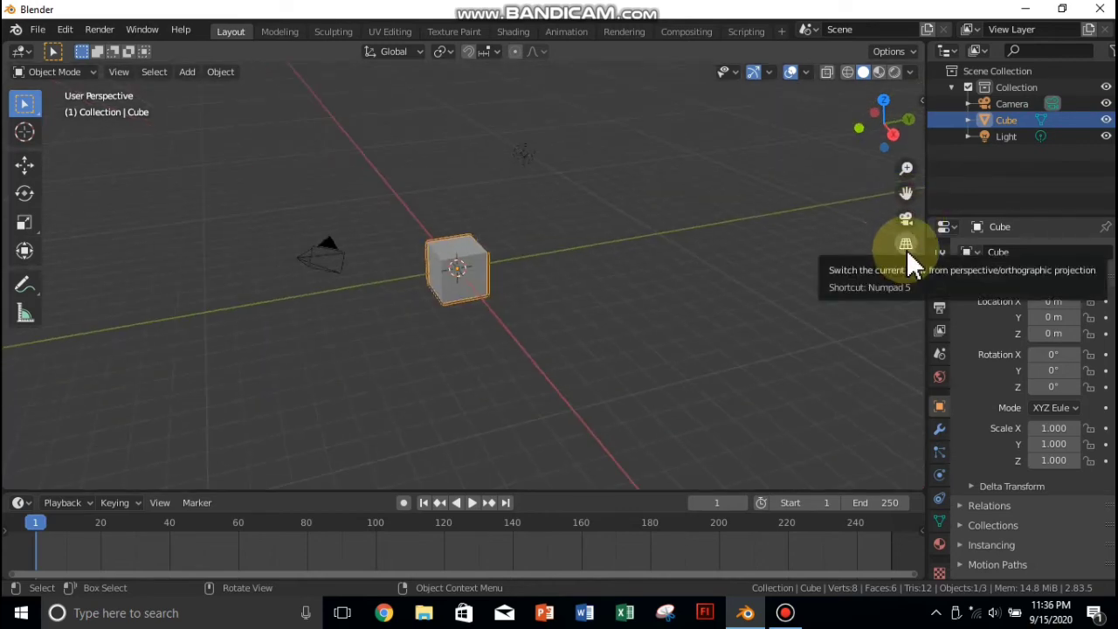
left_click(908, 250)
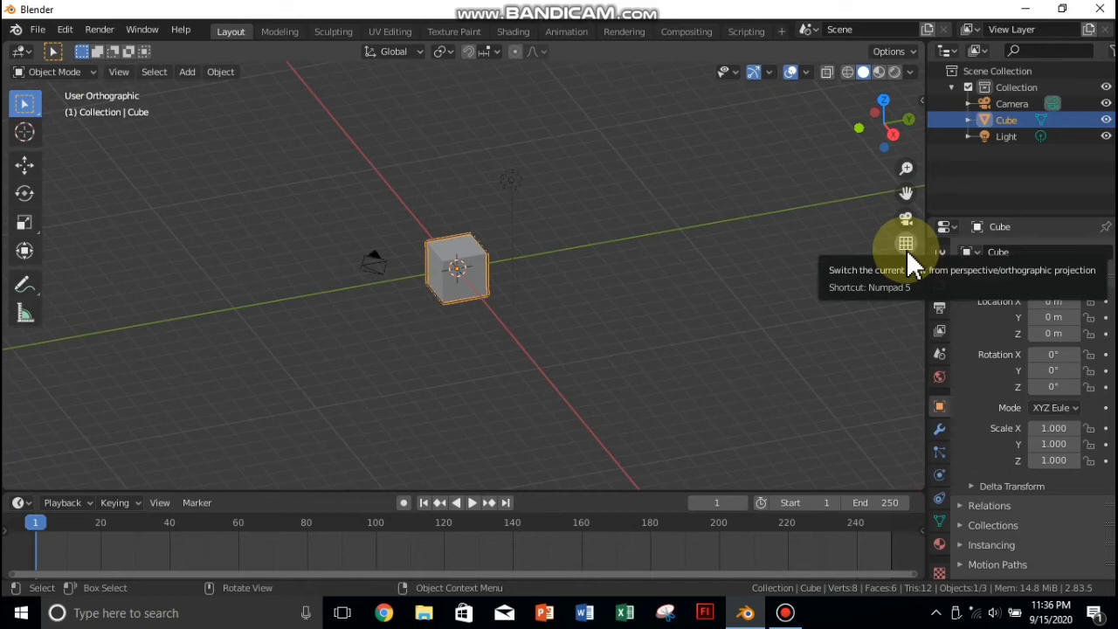
left_click(906, 250)
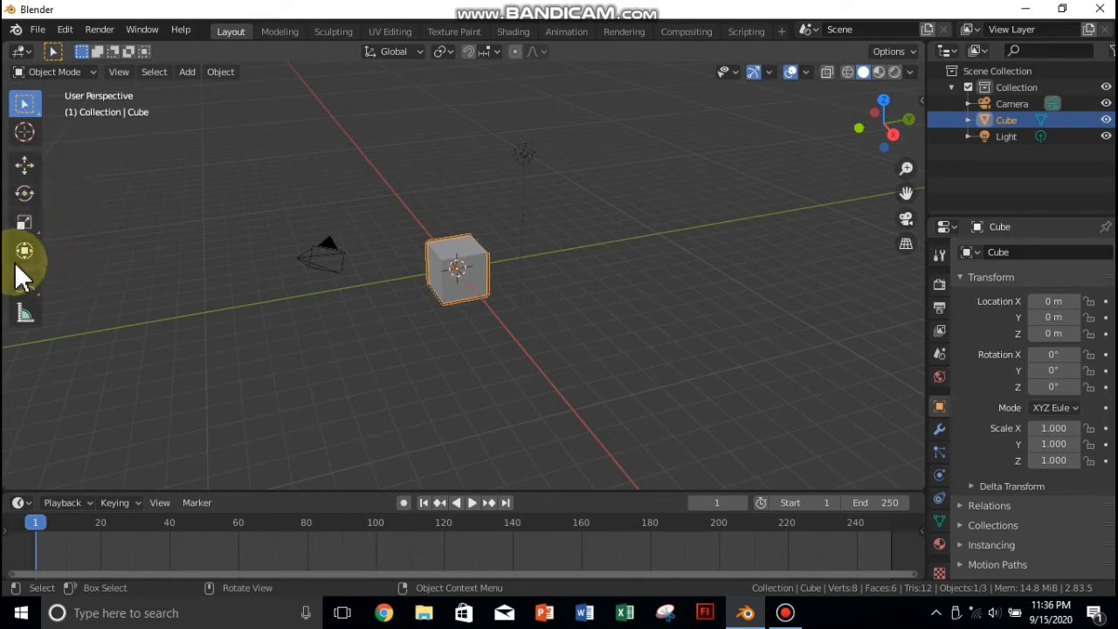
Move the cube about -0.005 m along Y with the Move tool, clear its location and deselect everything
left_click(25, 169)
left_click(436, 286)
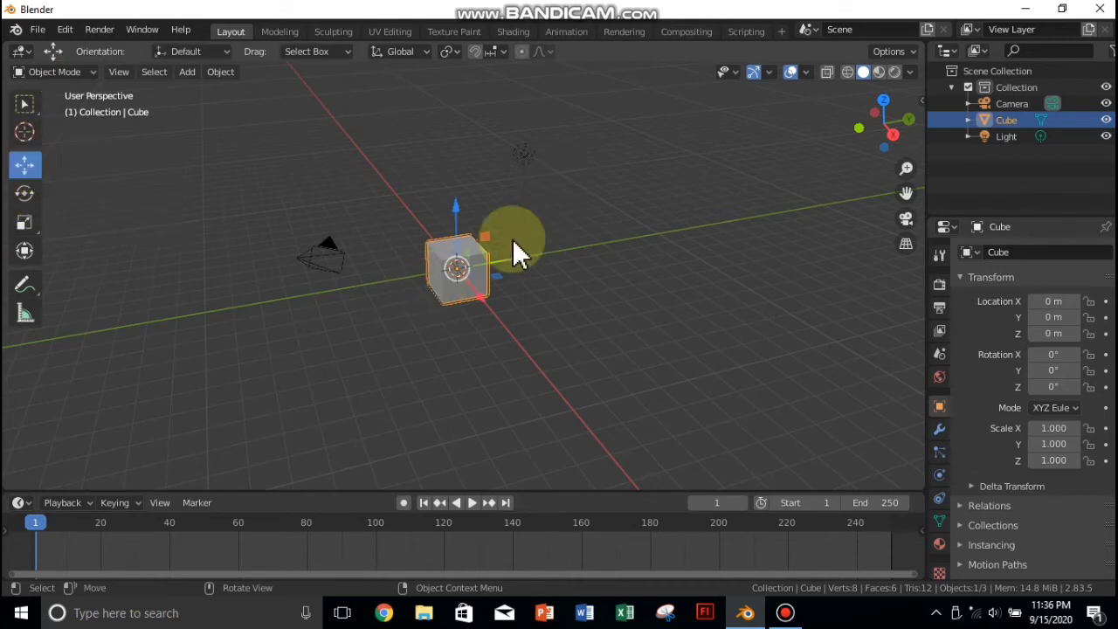
mouse_move(517, 258)
left_mouse_down()
mouse_move(650, 239)
mouse_move(511, 272)
mouse_move(524, 271)
left_mouse_up()
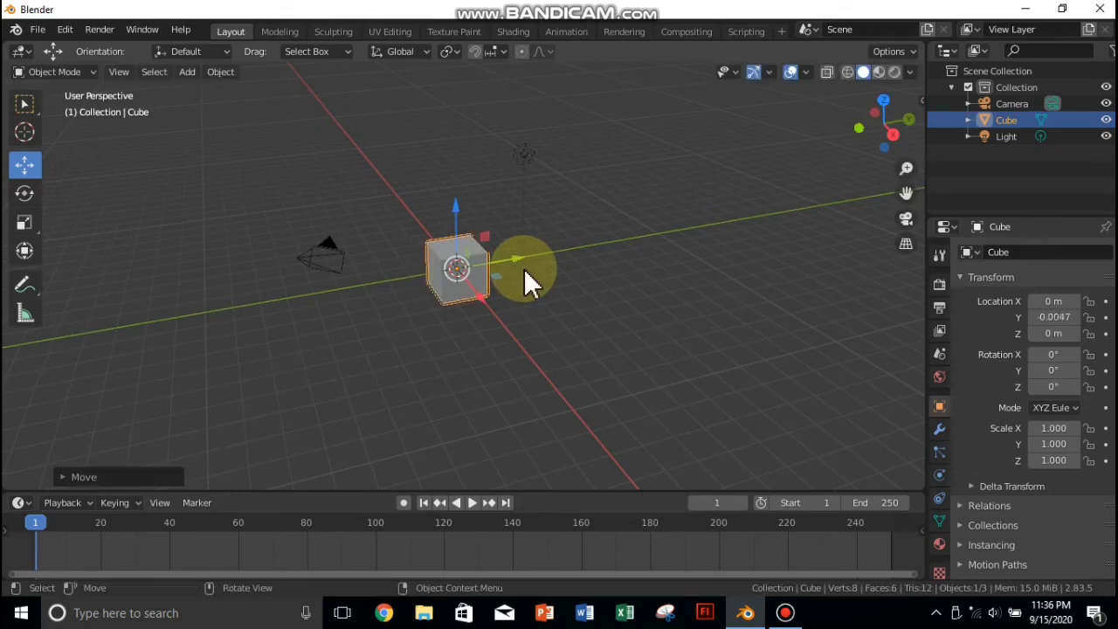
key("alt+g")
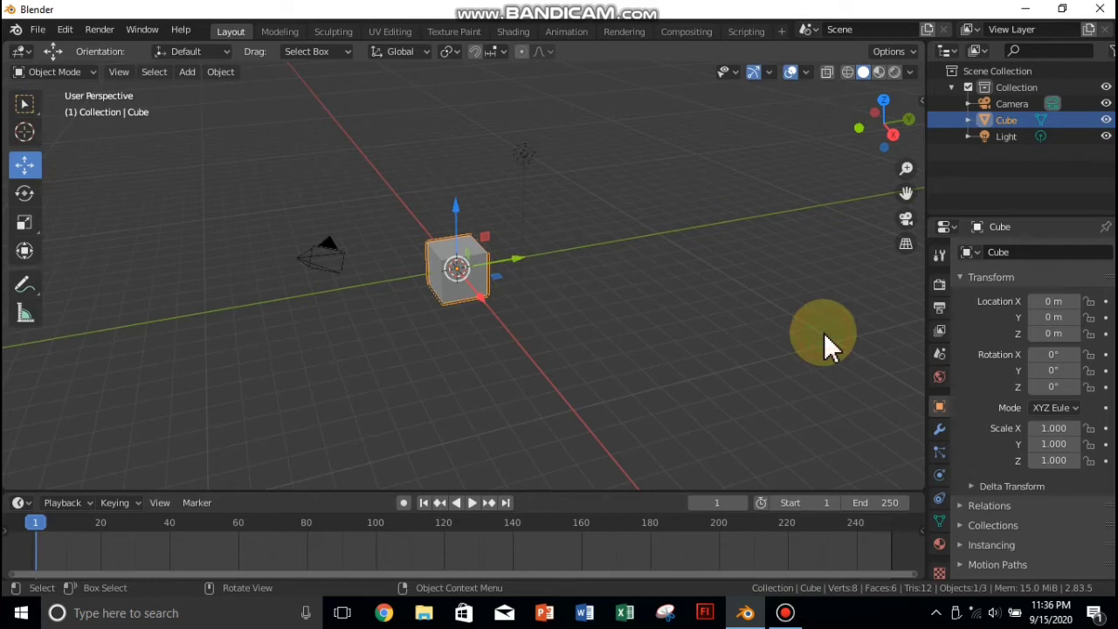
key("alt+a")
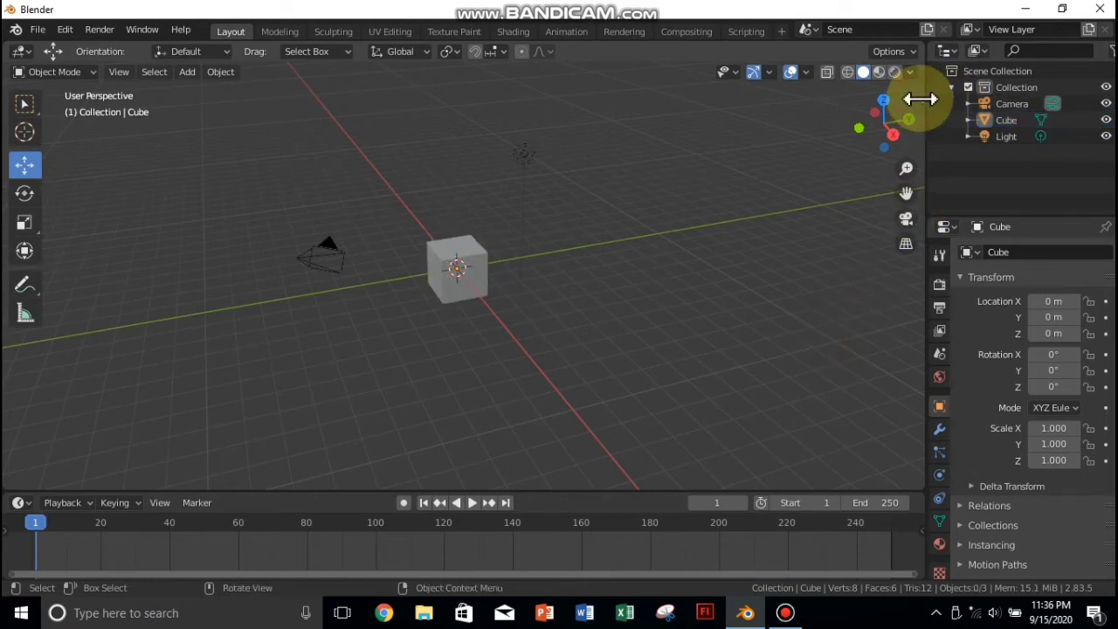
Show the viewport sidebar with the cube's transform values and hide it again
left_click(921, 99)
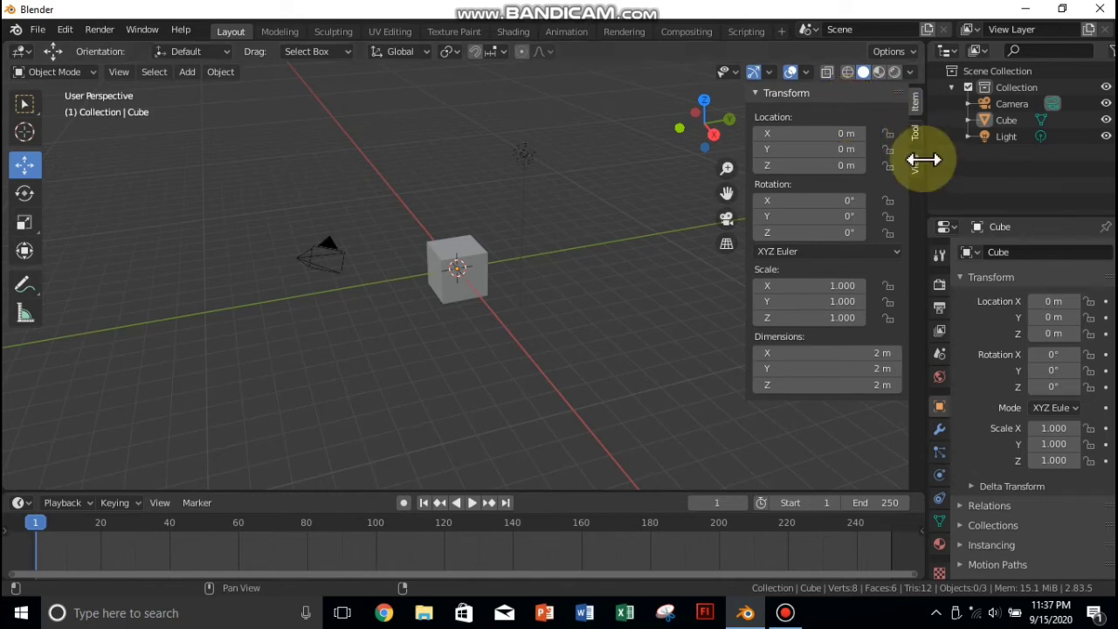
left_click_drag(744, 173, 972, 177)
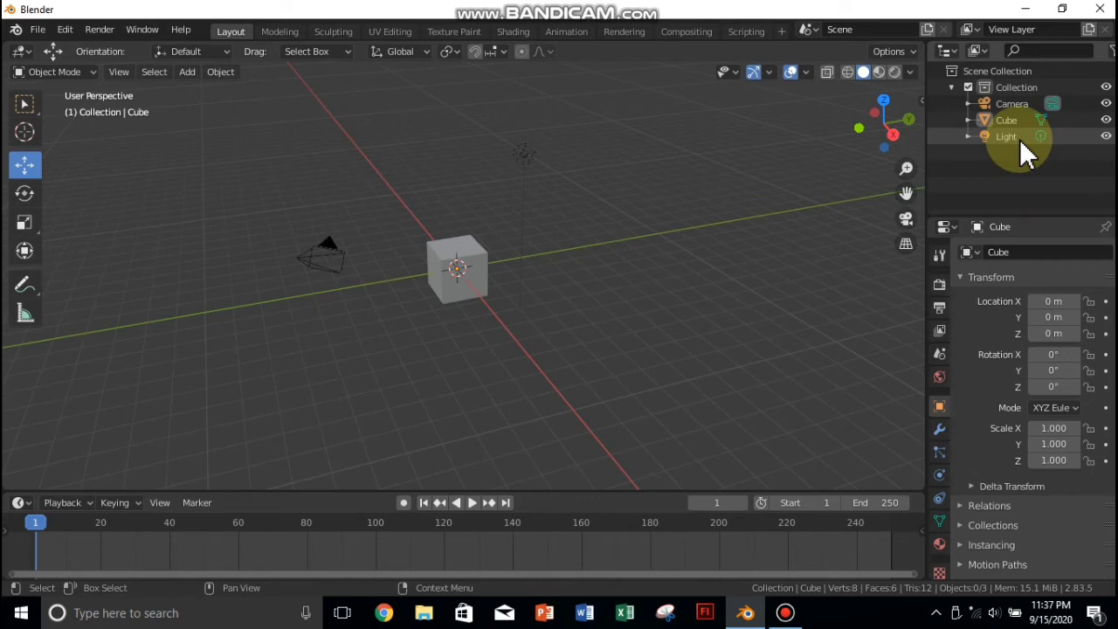
Select the camera, the cube and the light in turn from the outliner, and return to the box selection tool
left_click(1013, 103)
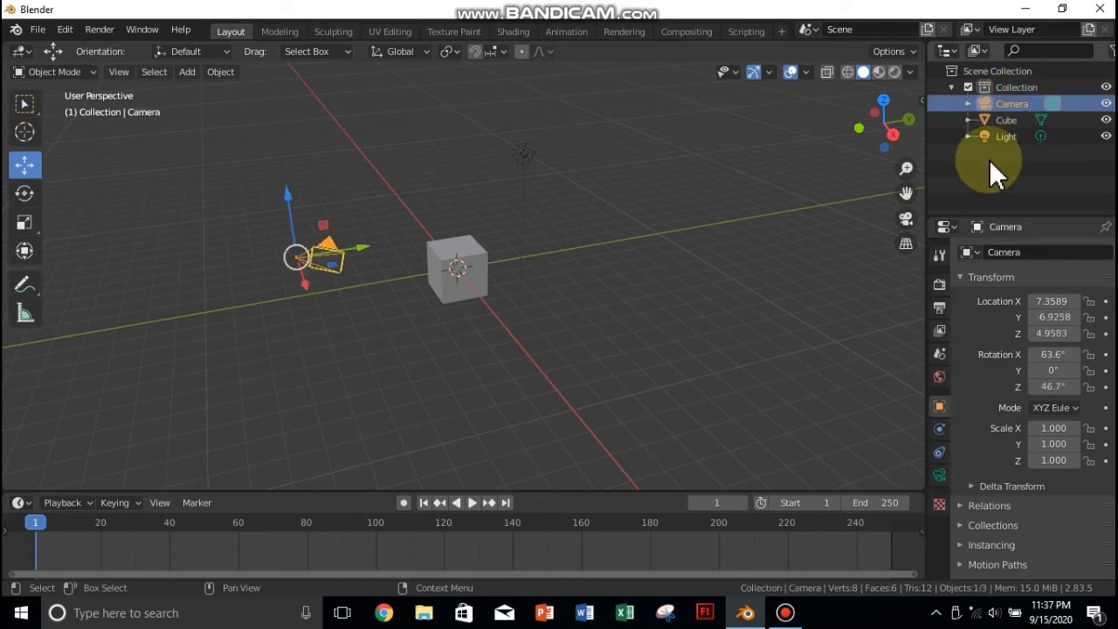
left_click(1007, 120)
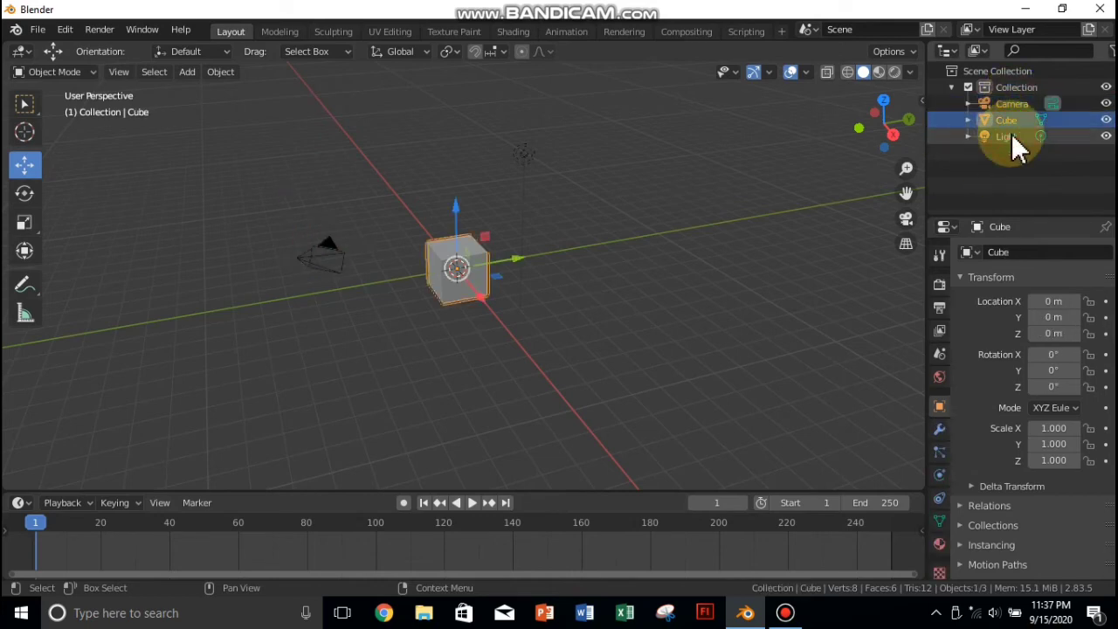
left_click(1009, 135)
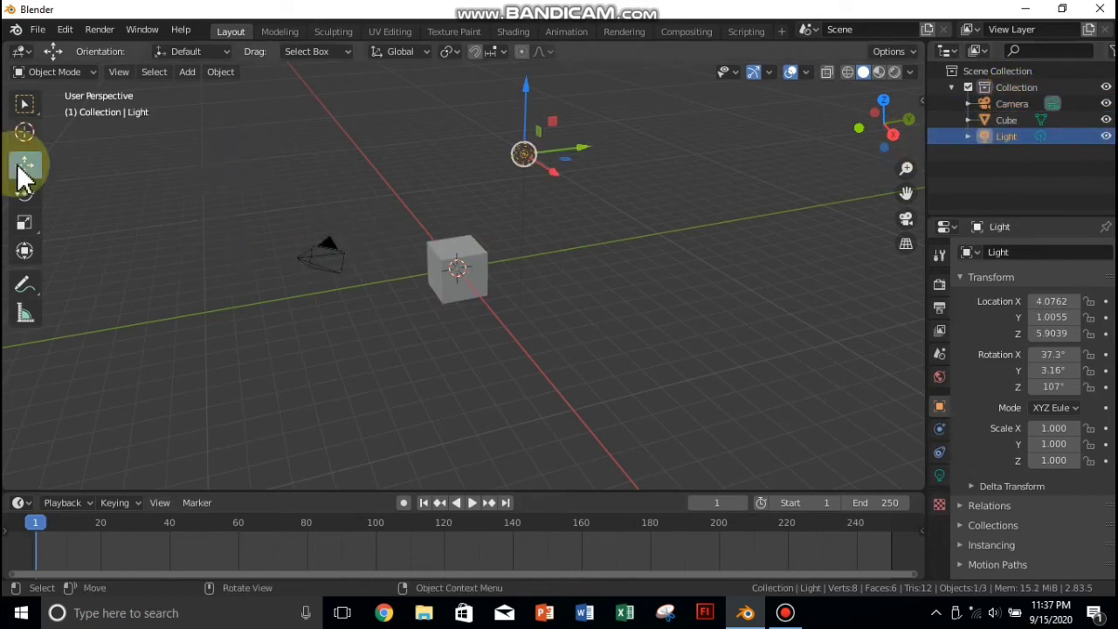
left_click(25, 103)
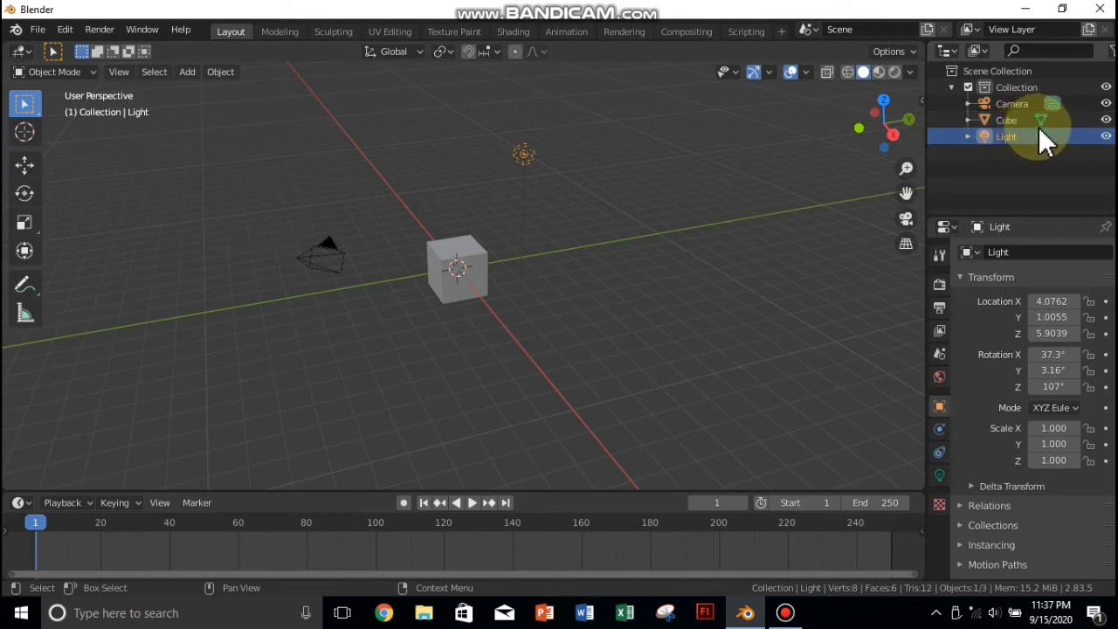
Hide the whole collection holding the camera, cube and light in the viewport
left_click(1107, 89)
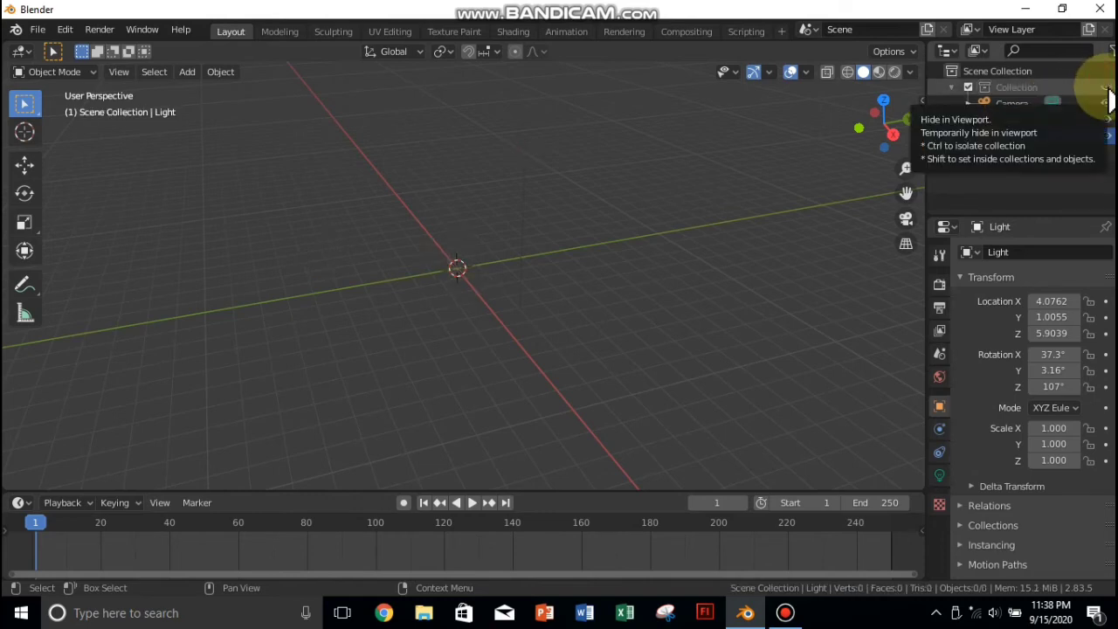
Show the collection in the viewport again, and toggle the camera's viewport visibility off and back on
left_click(1107, 88)
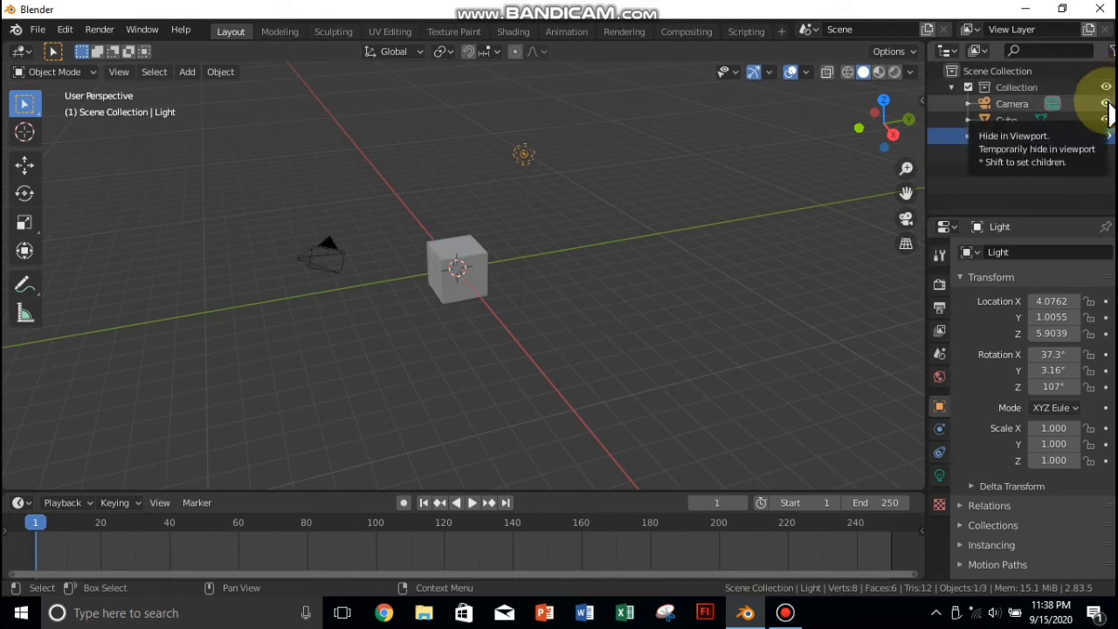
left_click(1107, 104)
left_click(1107, 104)
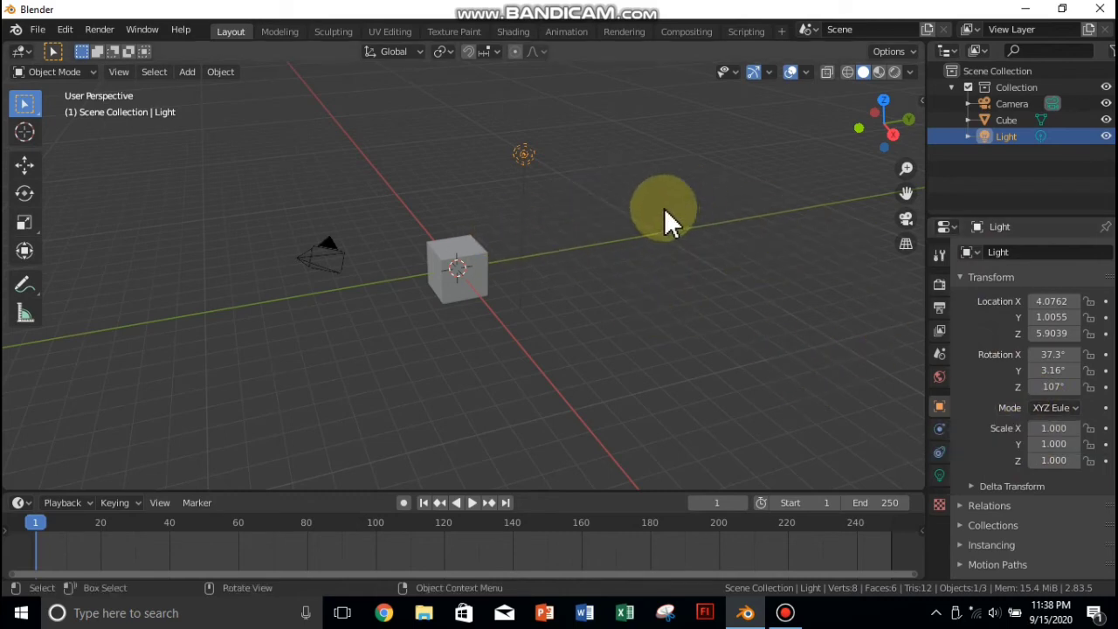
Select the cube and move it about -0.019 m along Y with the Move tool
left_click(25, 173)
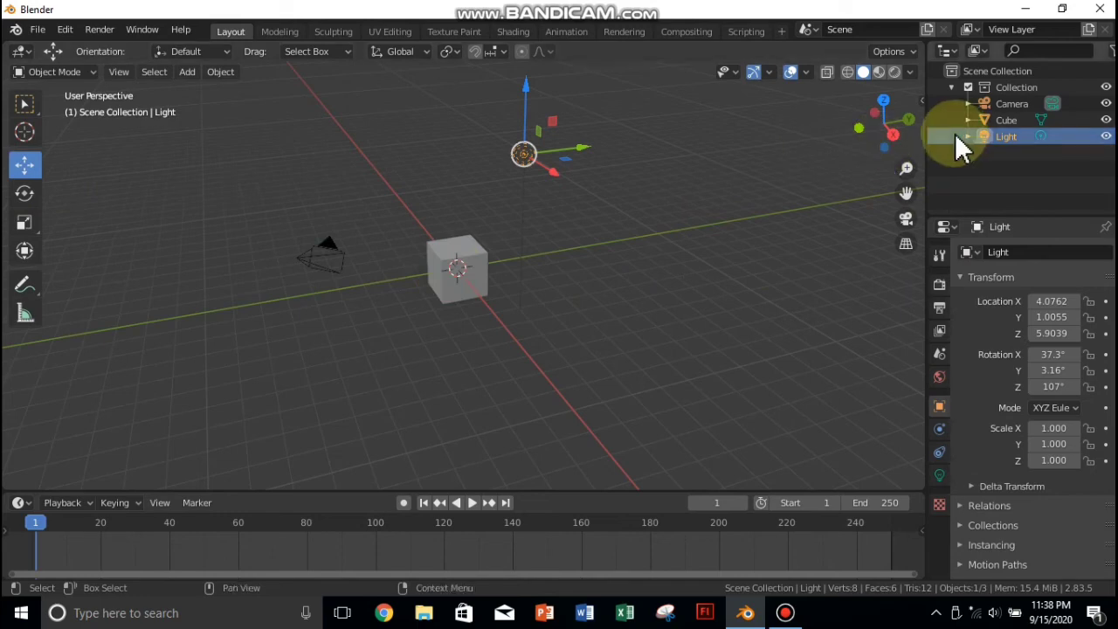
left_click(449, 269)
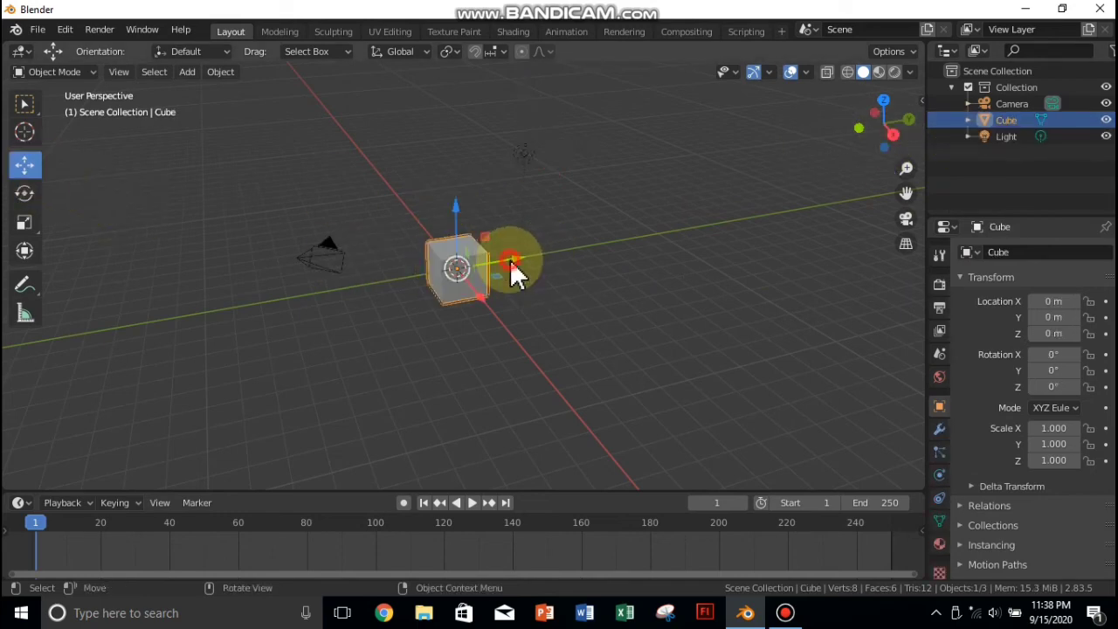
mouse_move(510, 260)
left_mouse_down()
mouse_move(611, 242)
mouse_move(498, 292)
mouse_move(516, 280)
left_mouse_up()
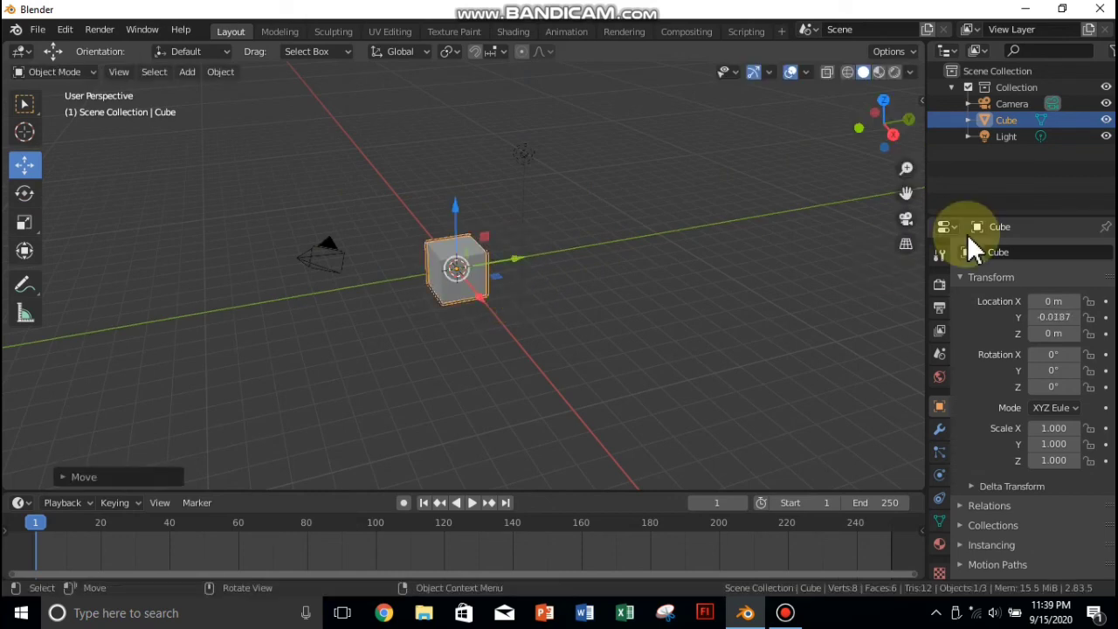
Select the light from the outliner, return to the box selection tool and select the camera in the viewport
left_click(1000, 137)
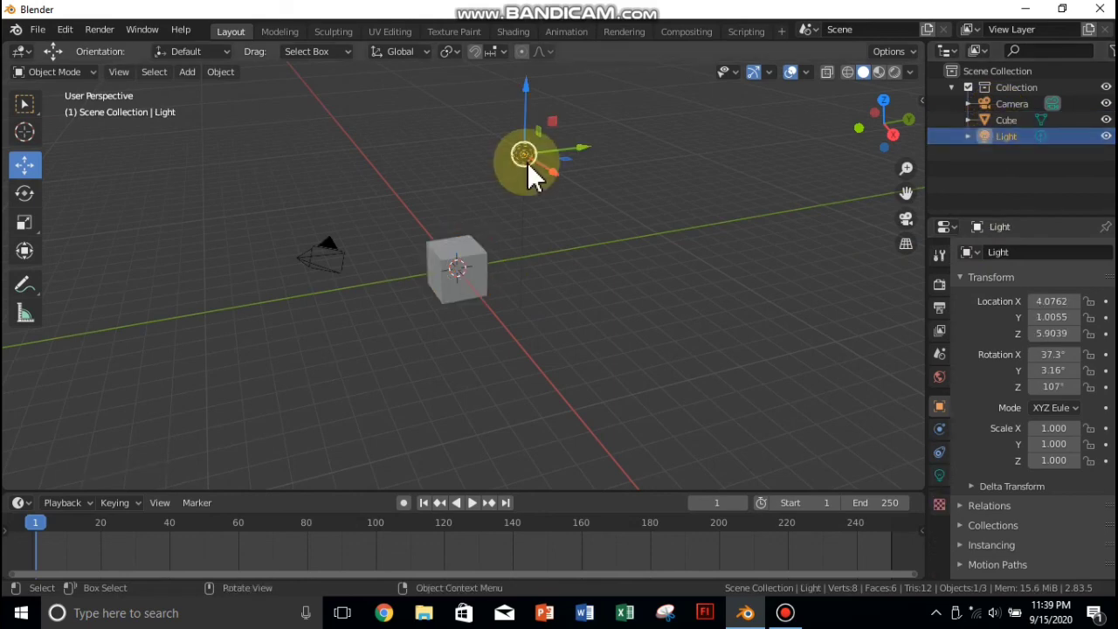
left_click(25, 104)
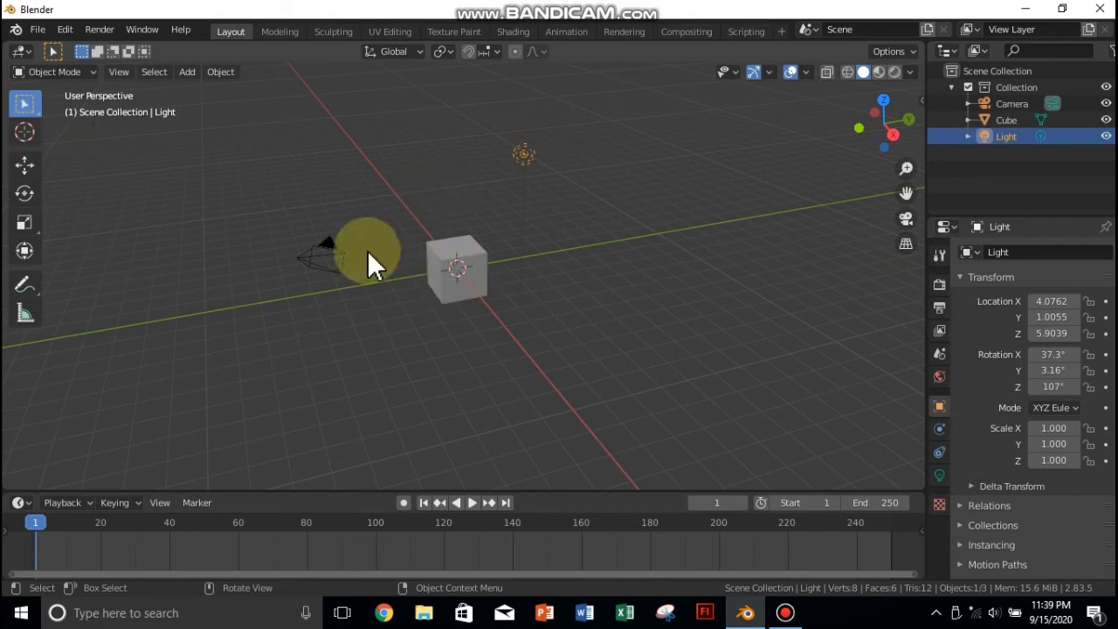
left_click(326, 265)
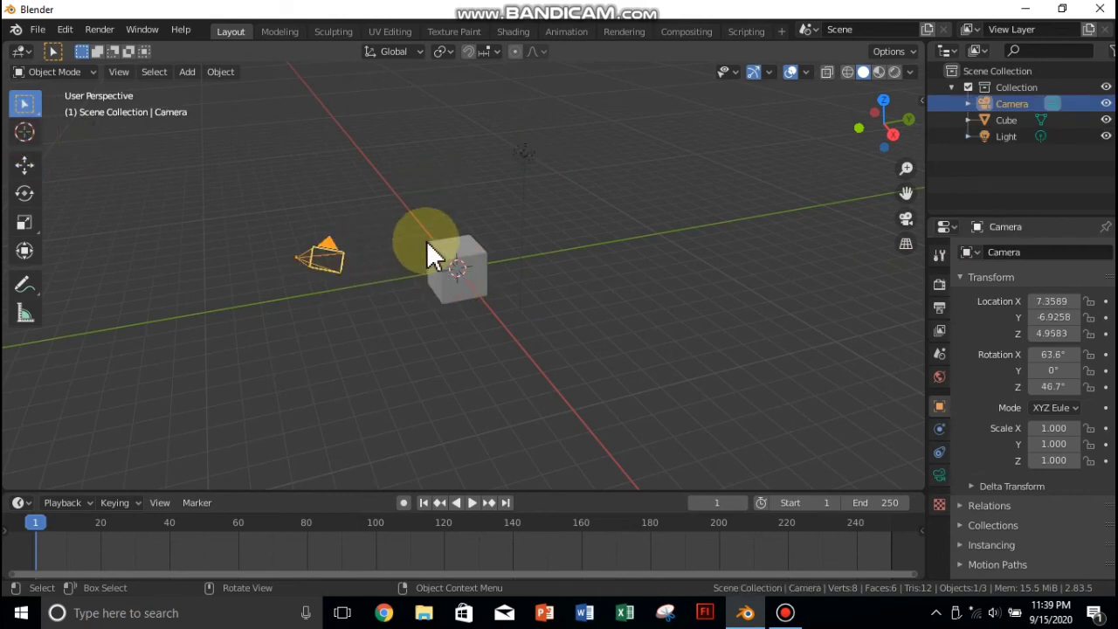